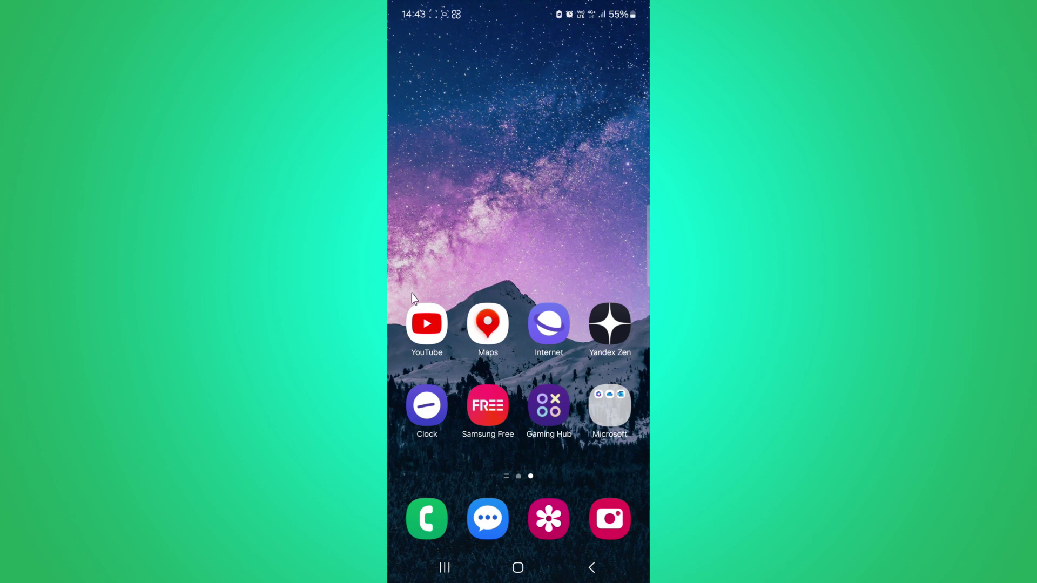
Launch YouTube and go to the You profile page with history and playlists
left_click(431, 322)
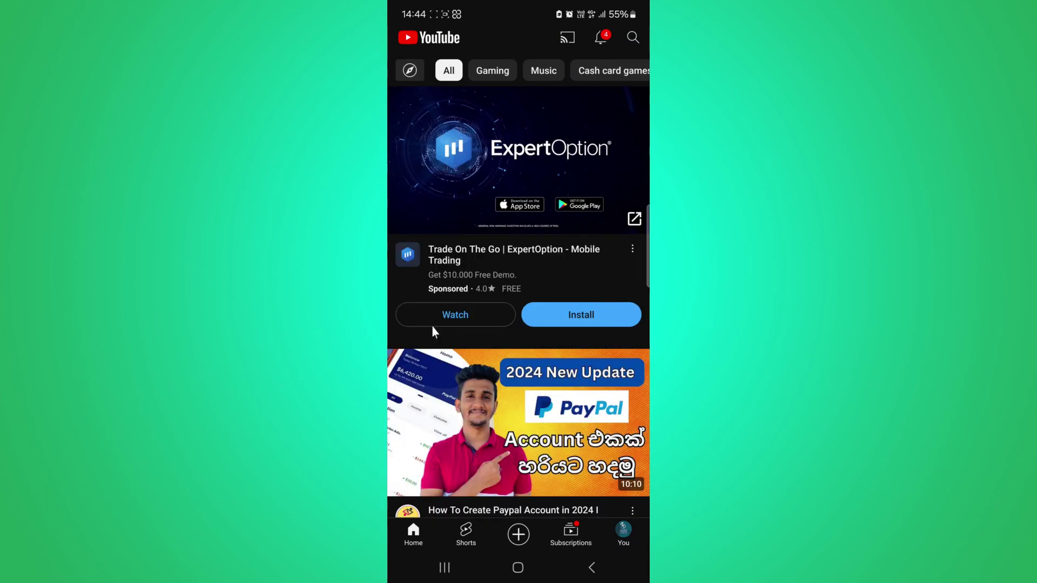
scroll(432, 327, "down", 1)
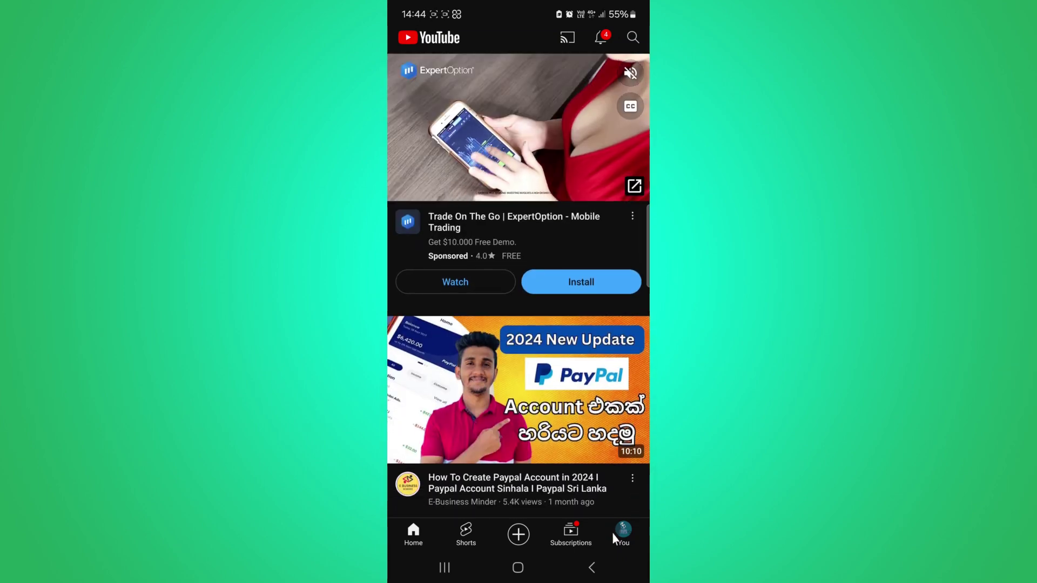
left_click(623, 534)
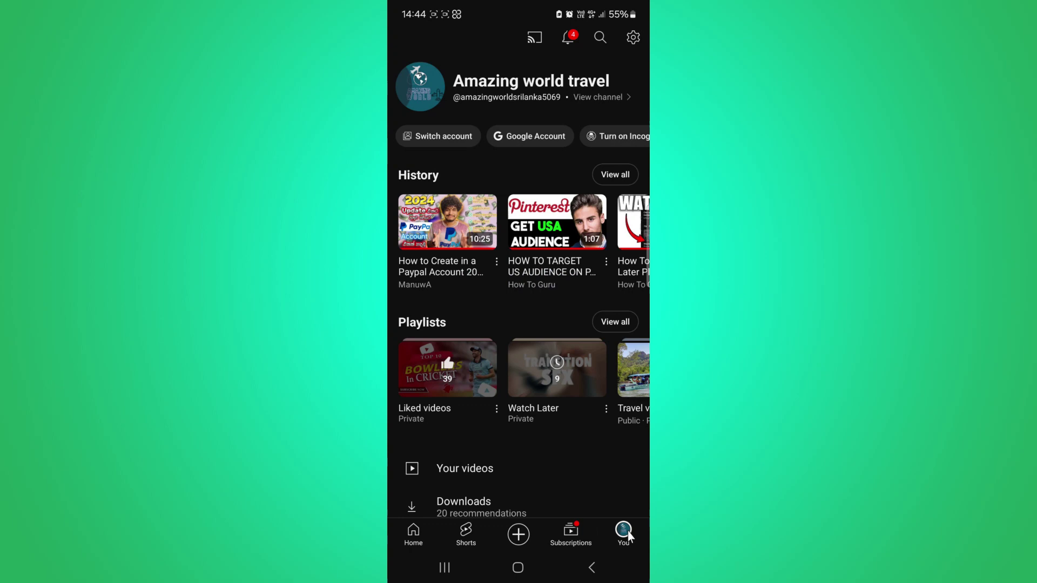
left_click(633, 38)
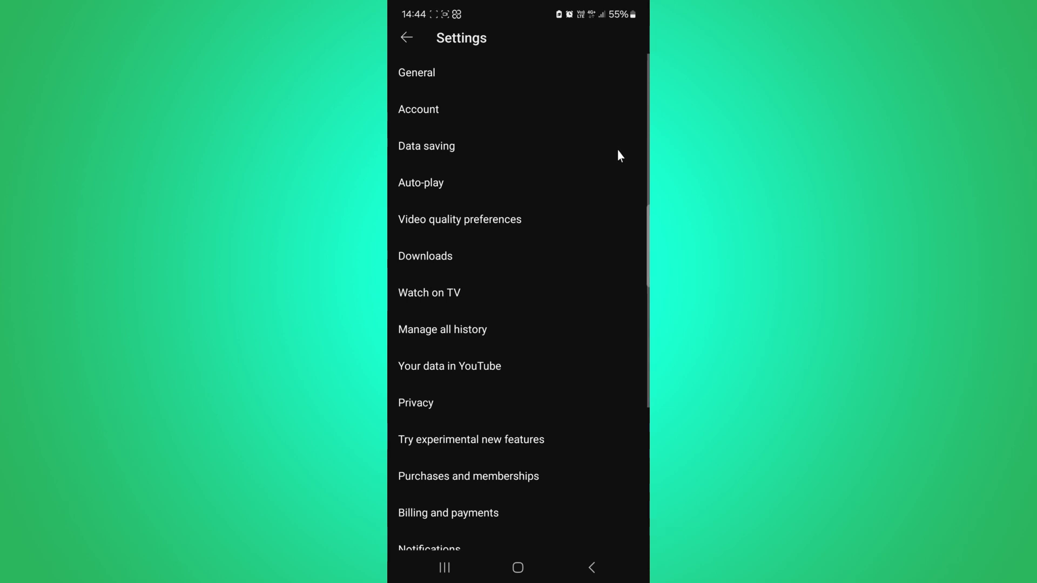
left_click(446, 331)
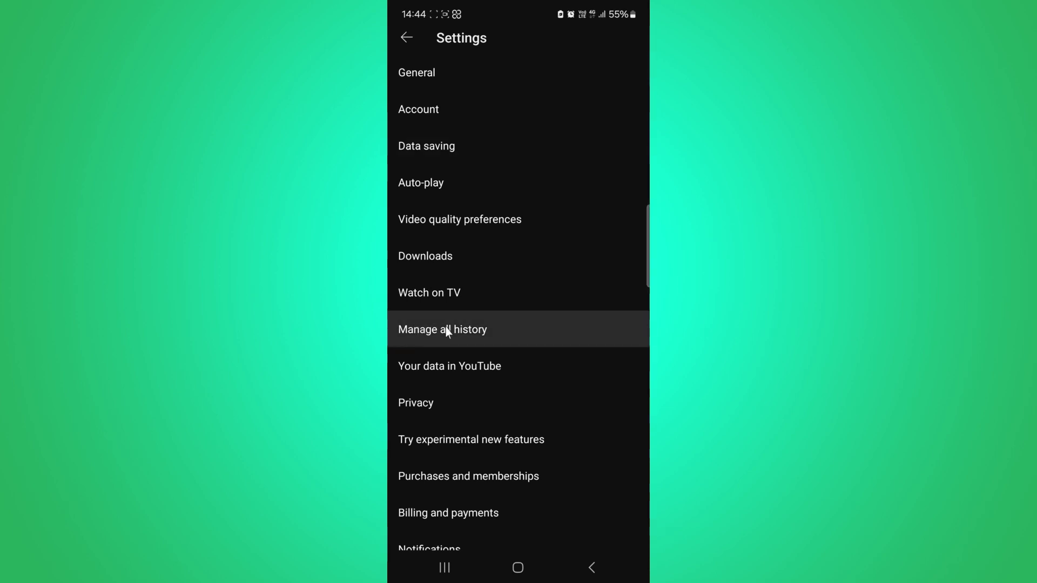
Open Manage all history and show the Delete today, custom range and all time options
left_click(437, 333)
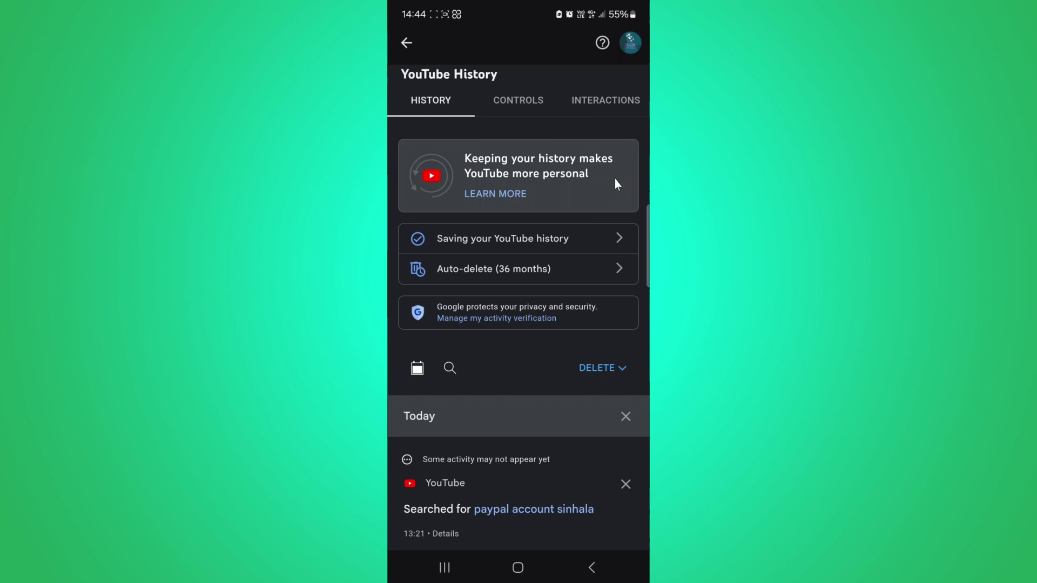
left_click(606, 373)
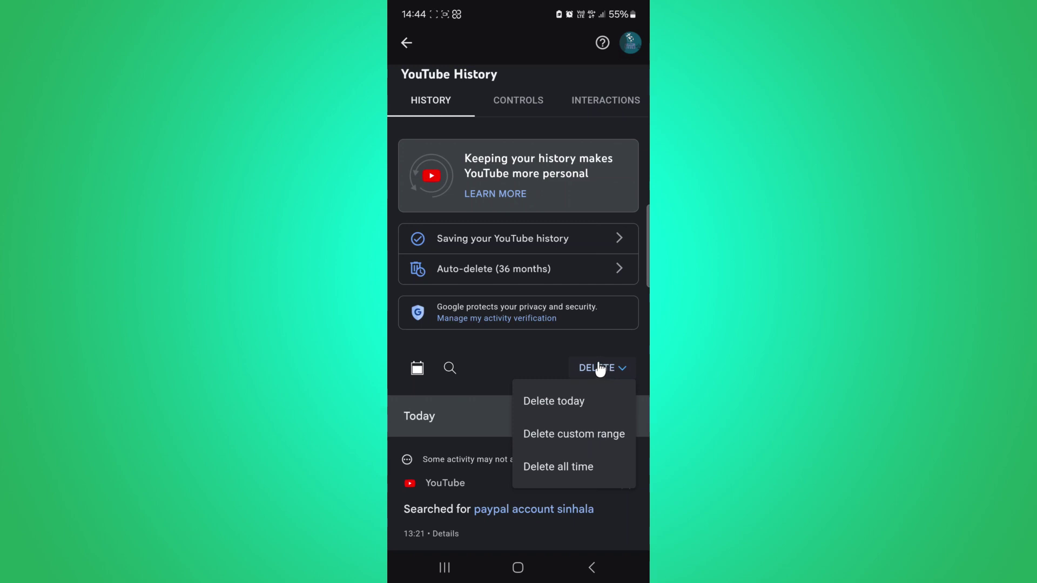